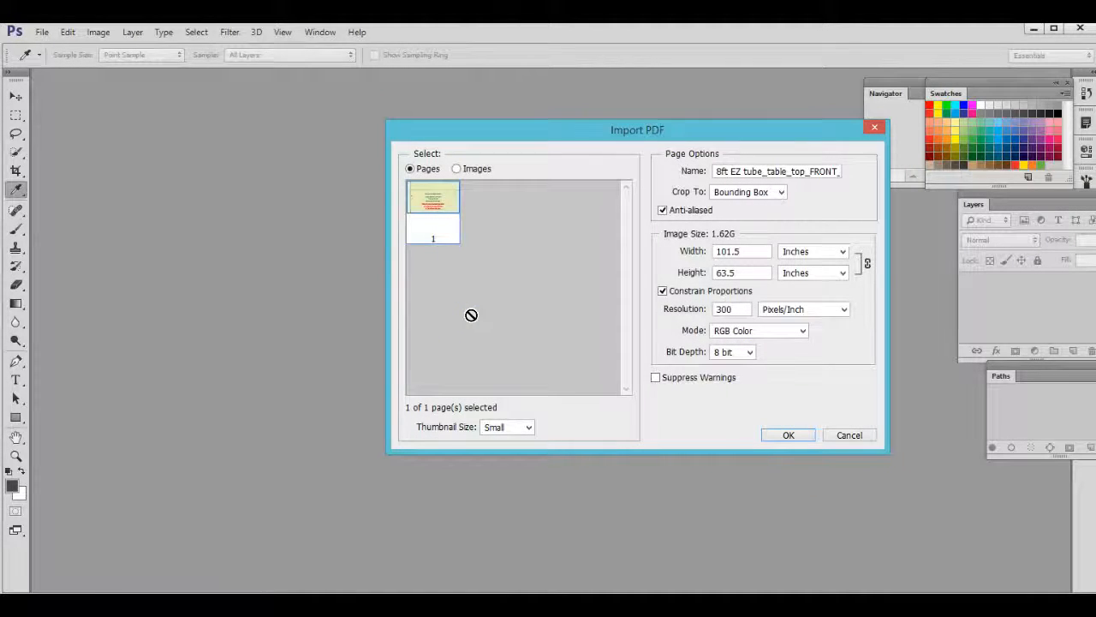
Import the PDF template page cropped to Media Box, at 125 pixels/inch in CMYK Color mode
click(732, 193)
click(732, 229)
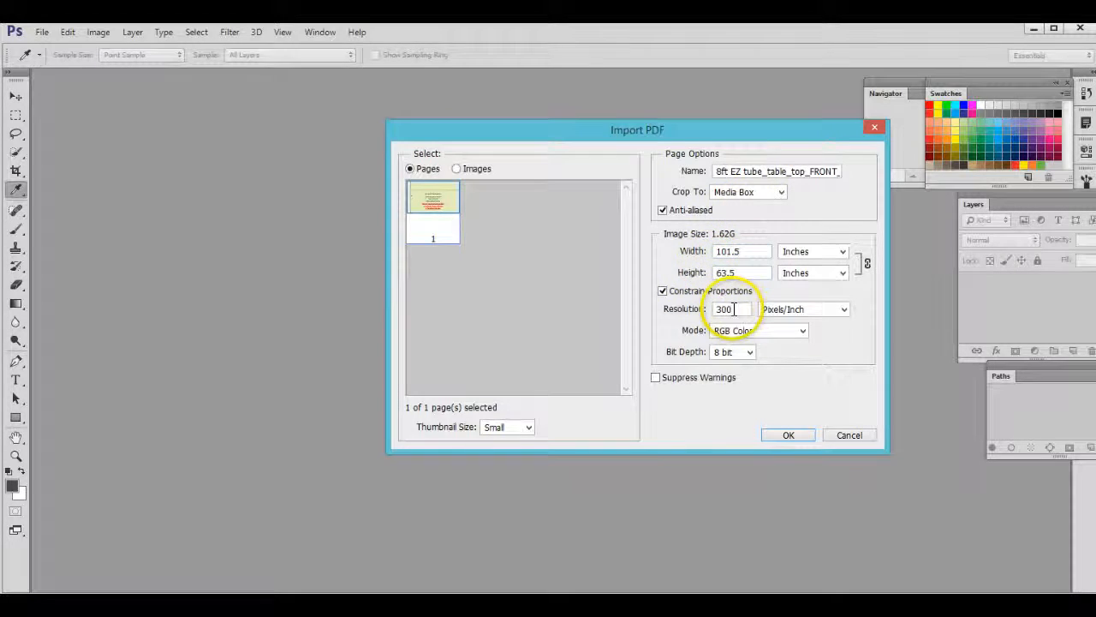
drag(737, 310, 662, 302)
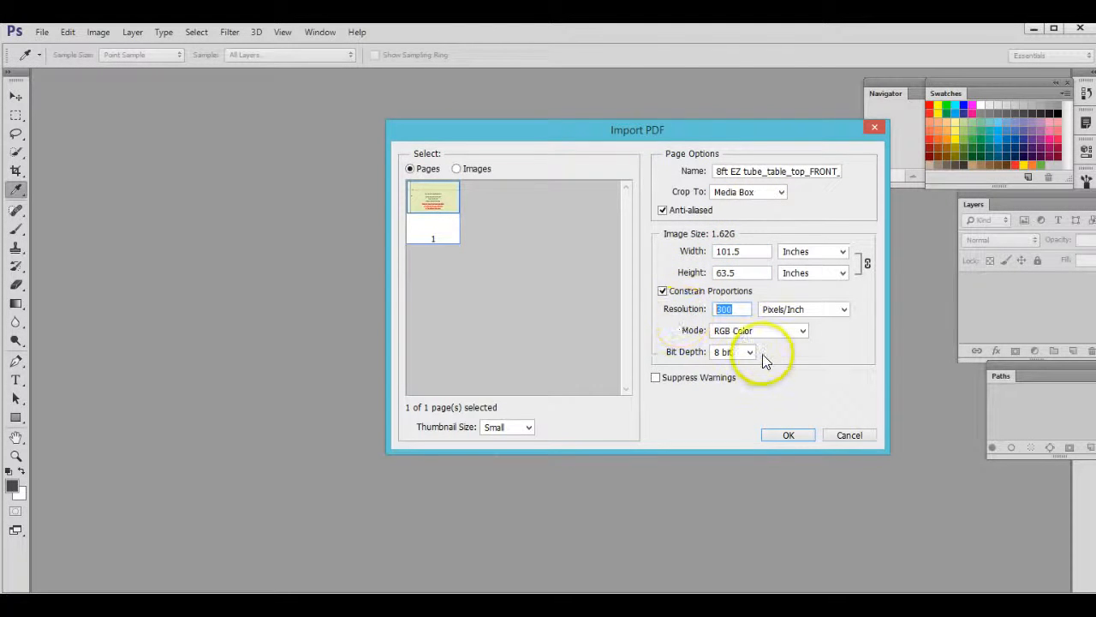
text(125)
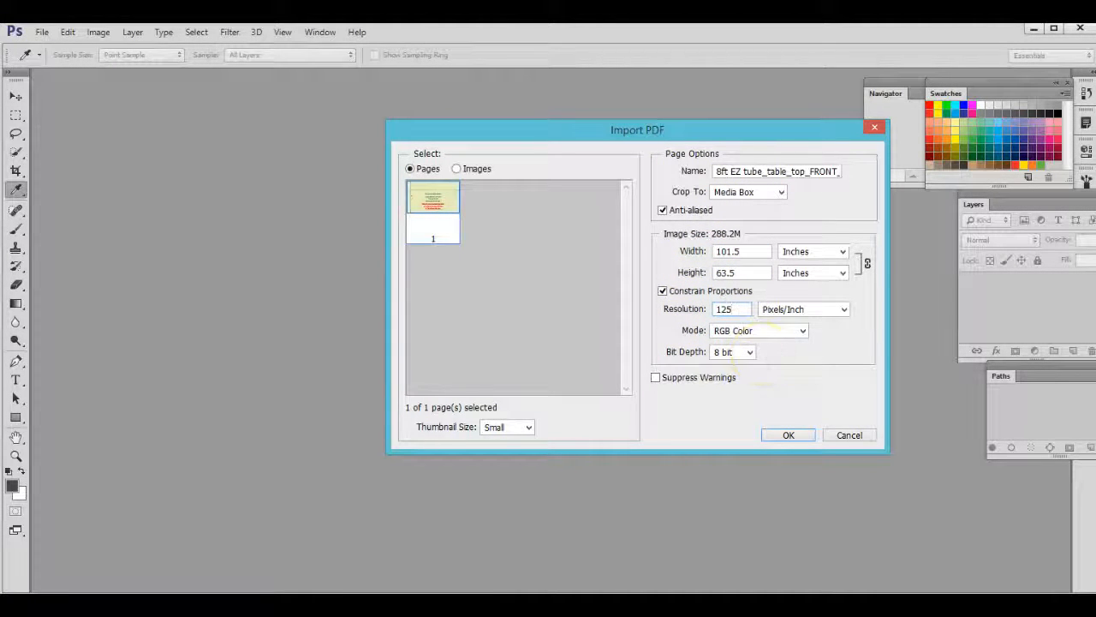
click(734, 330)
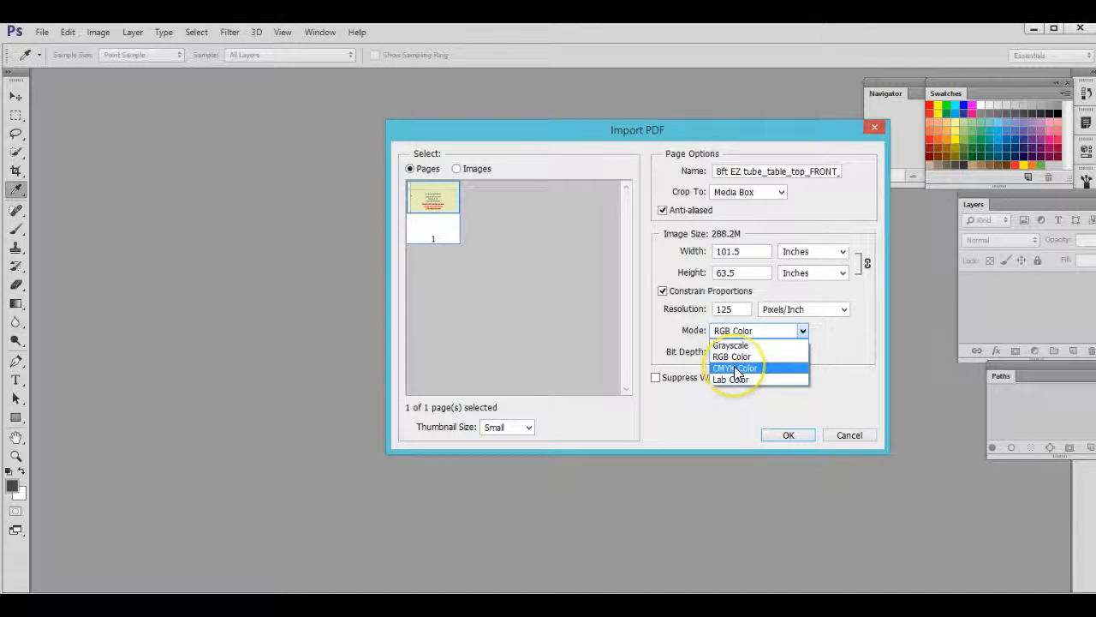
click(734, 367)
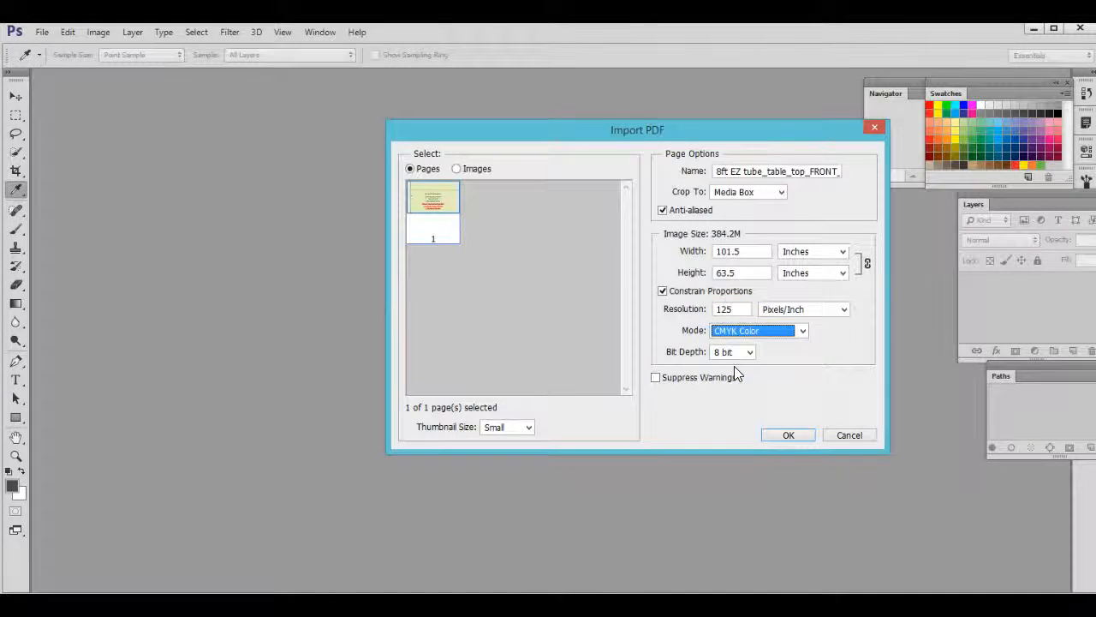
click(787, 435)
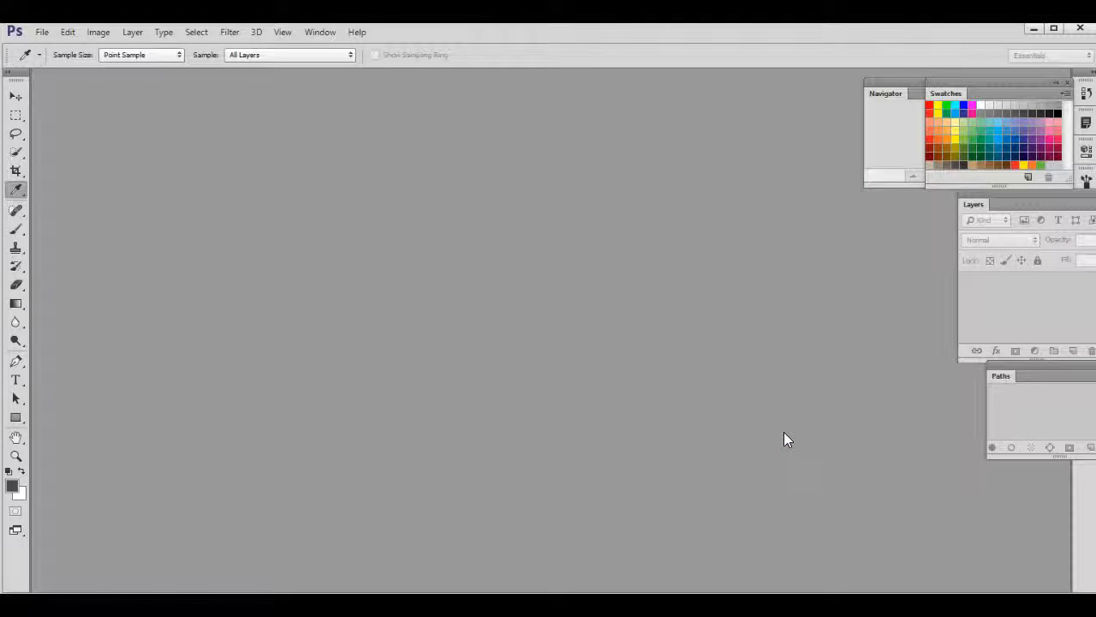
click(485, 316)
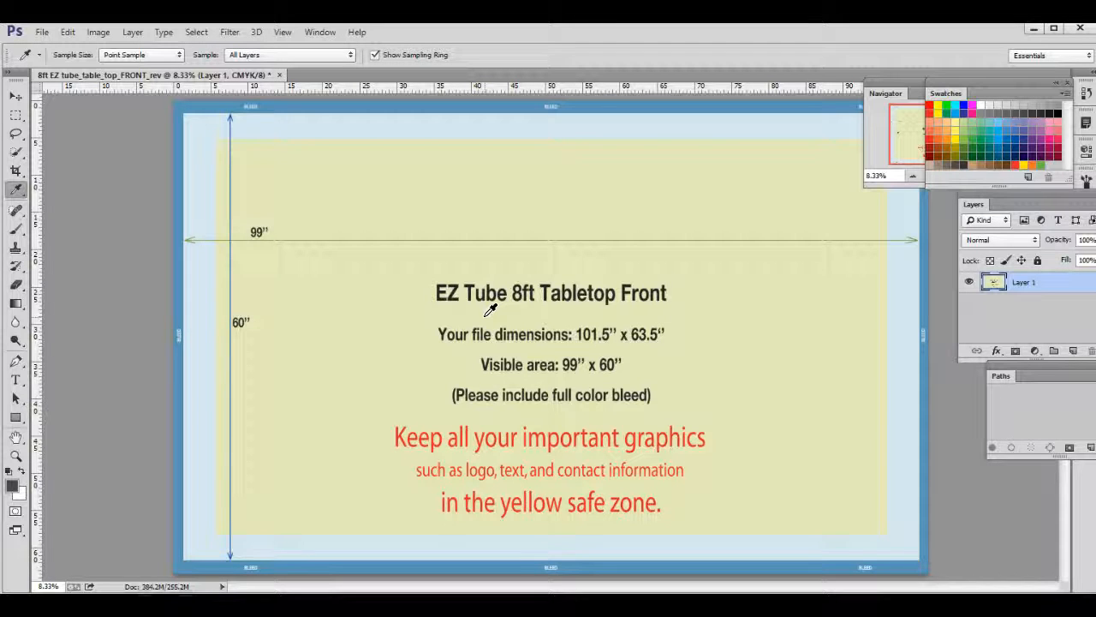
double_click(1022, 285)
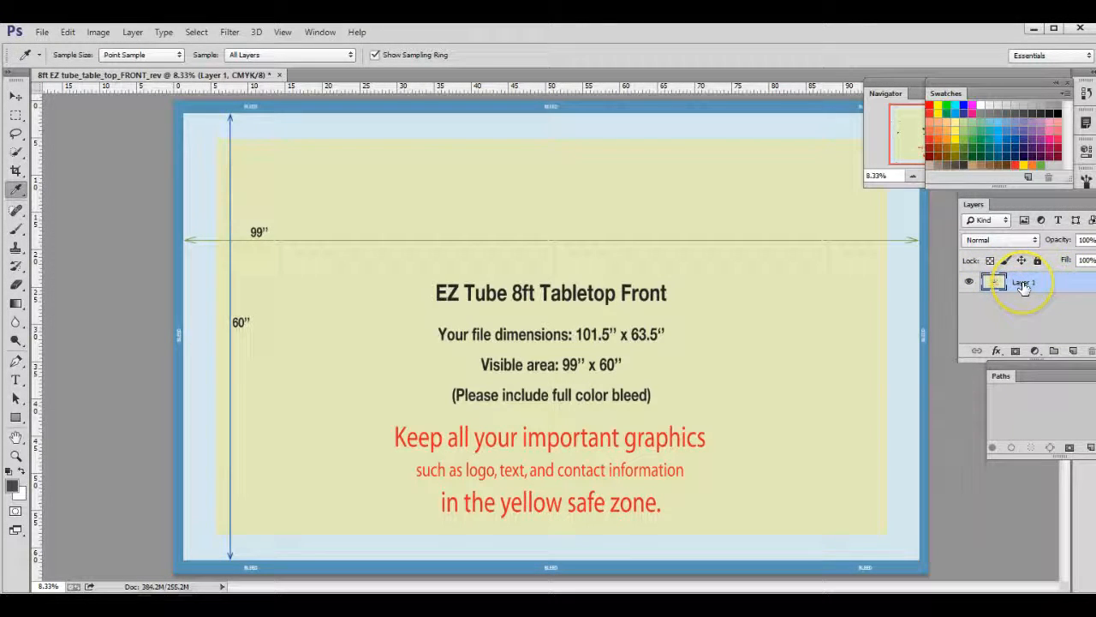
click(41, 32)
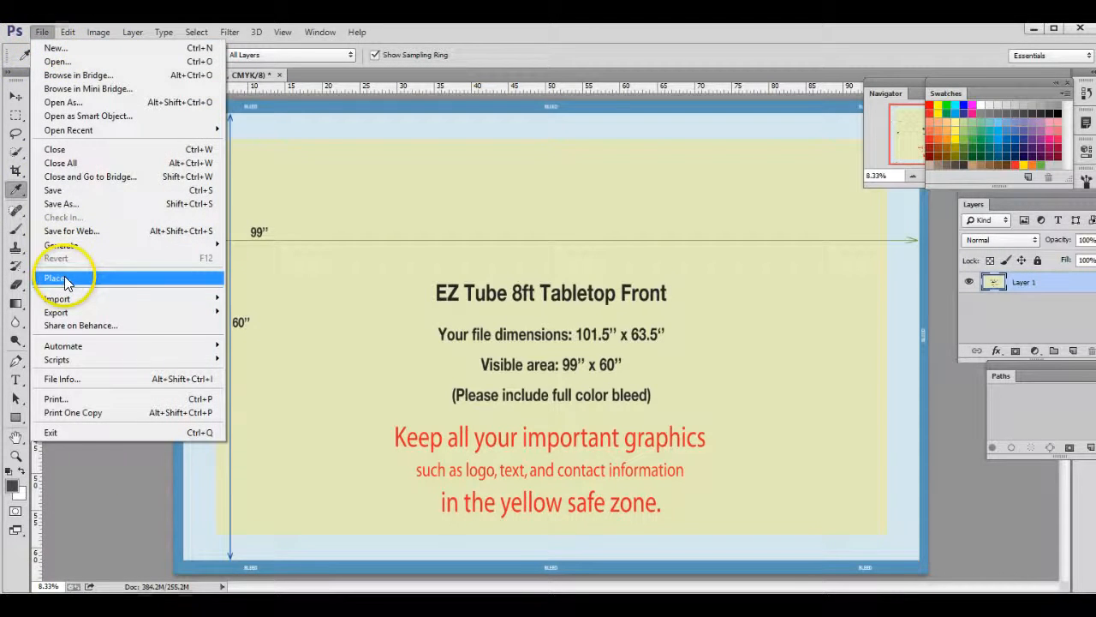
click(92, 481)
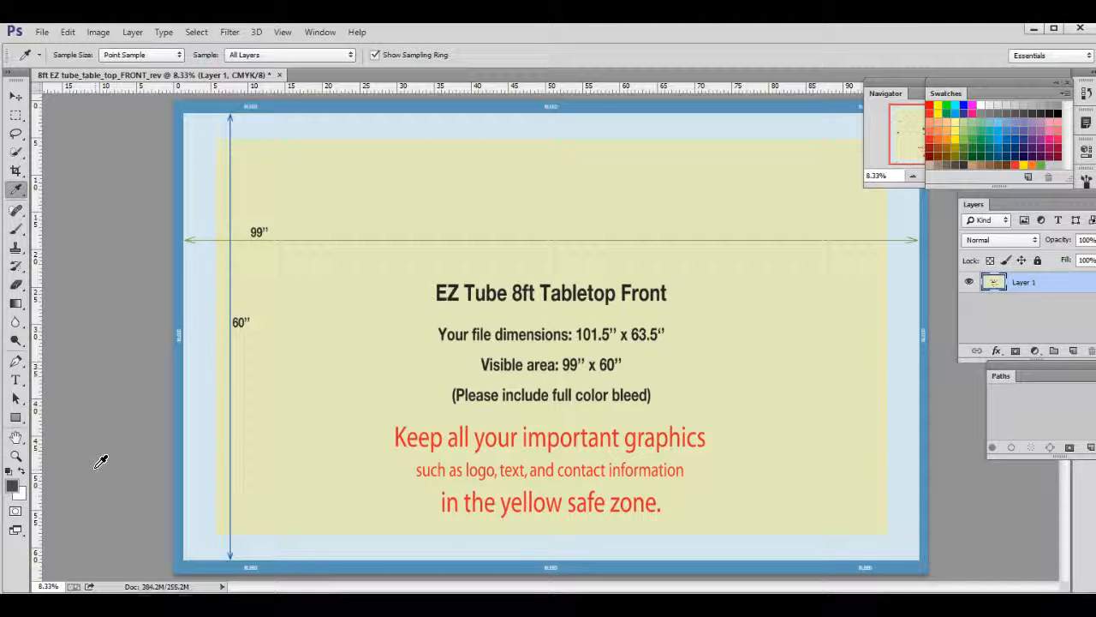
Hide and show the template layer to check what it contains
click(969, 284)
click(968, 284)
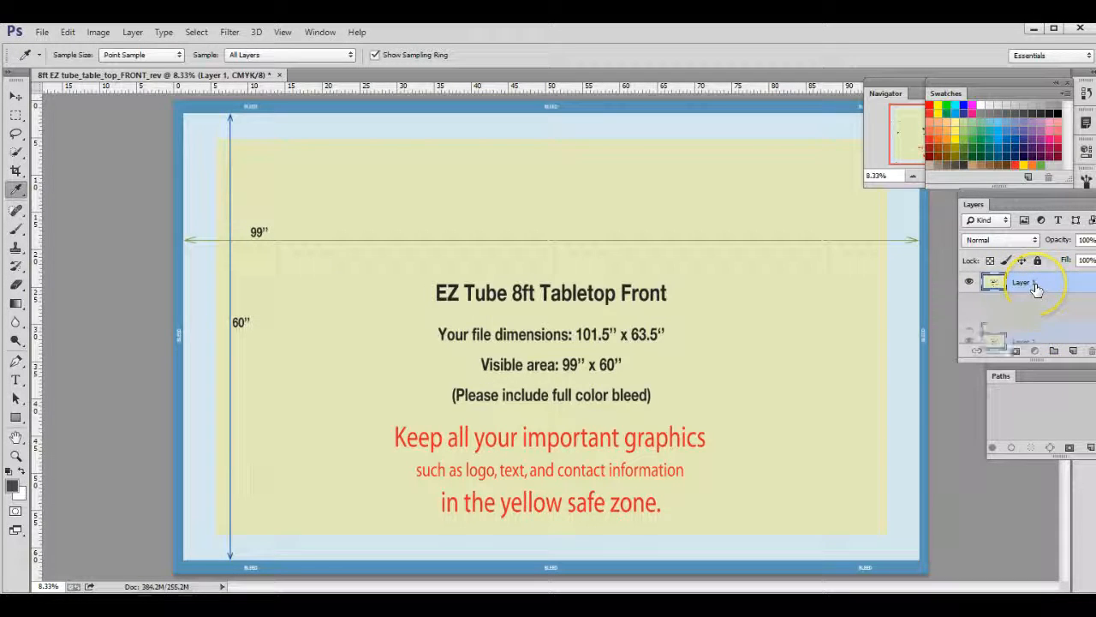
click(1037, 292)
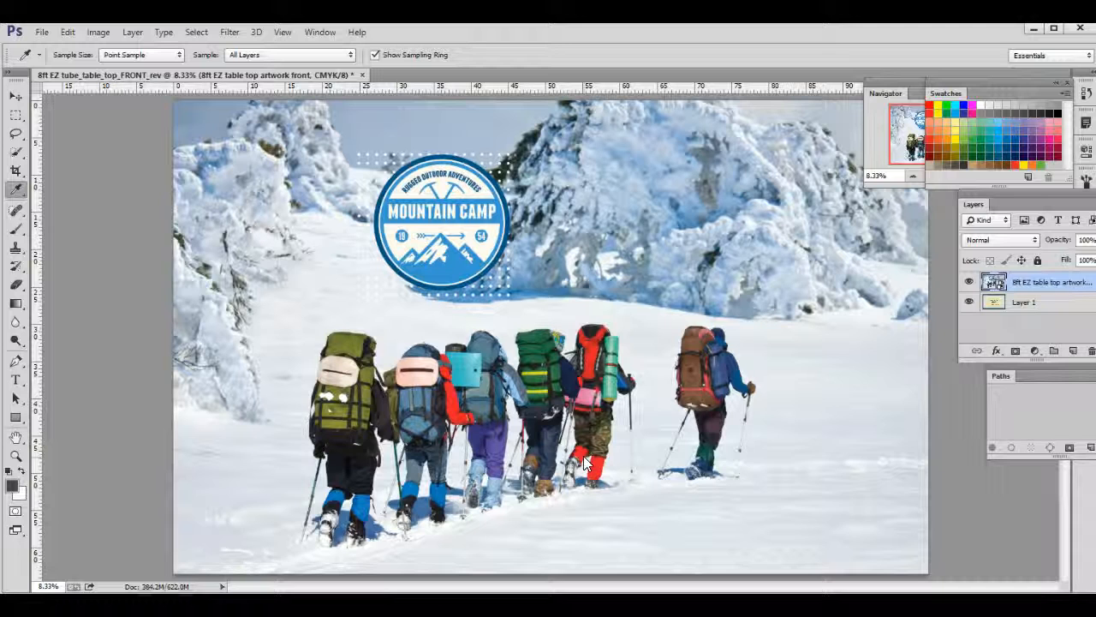
Try lowering the artwork layer's opacity to 22% and 47% in its blending options to compare it with the template beneath
right_click(1028, 288)
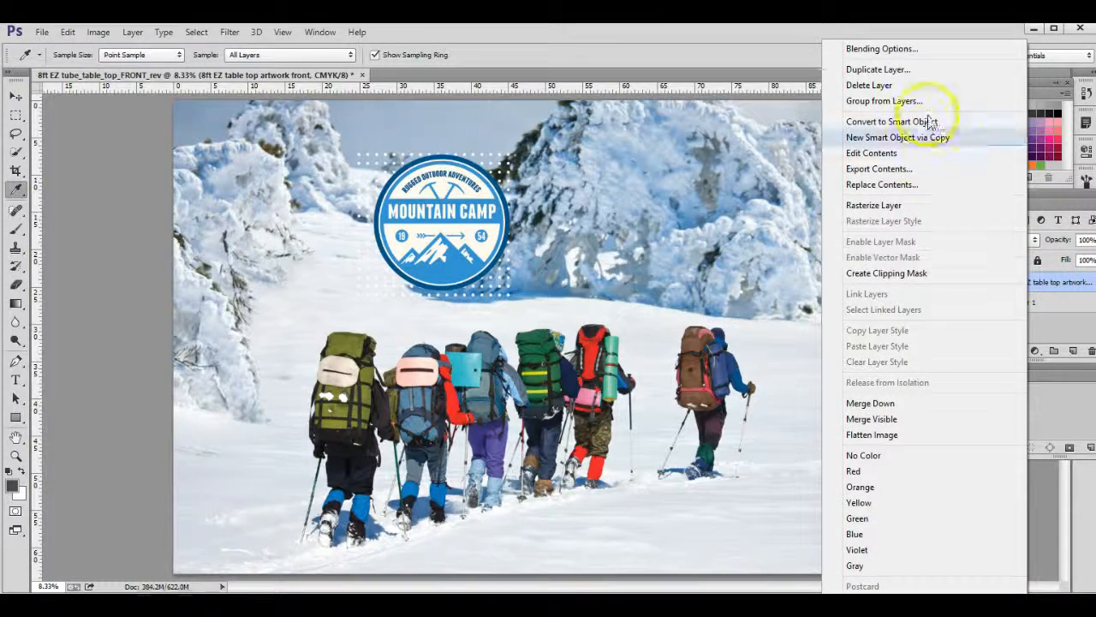
click(890, 50)
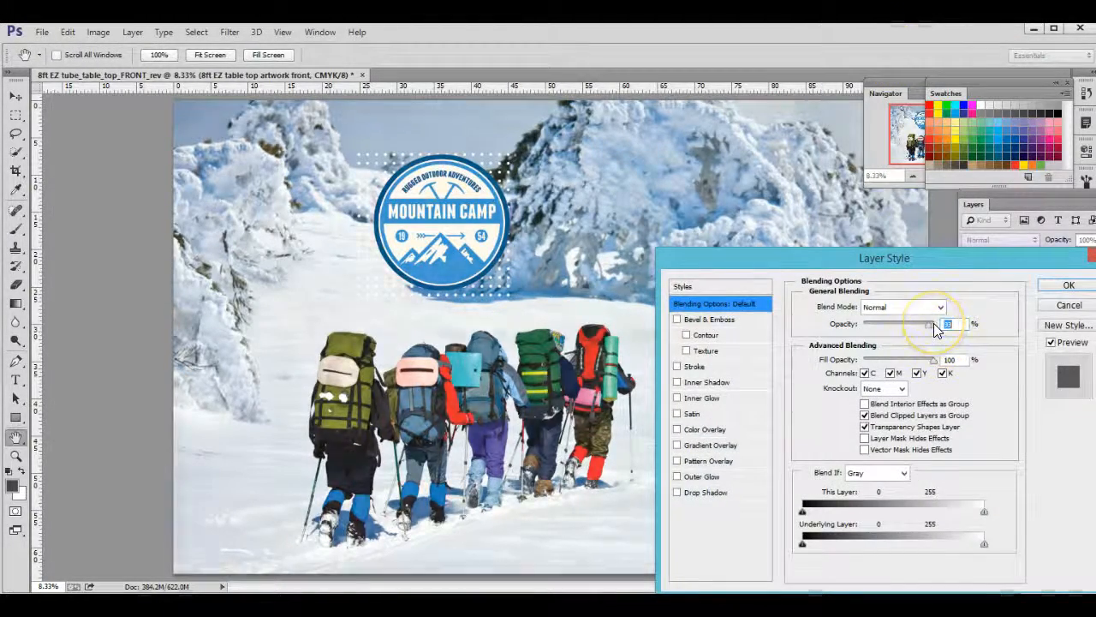
drag(934, 324, 879, 319)
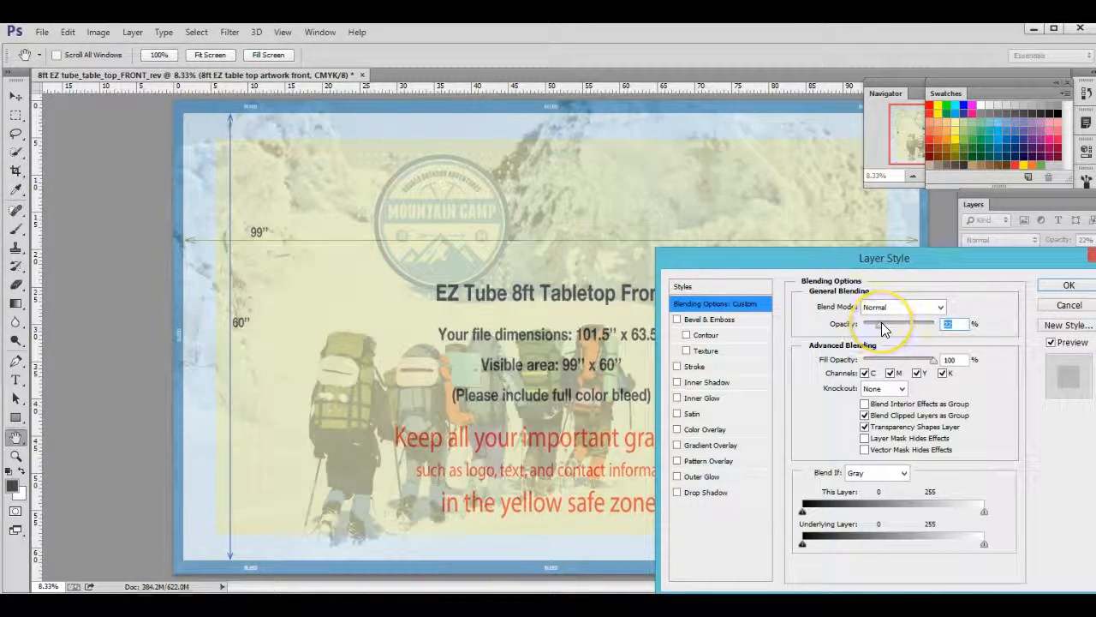
drag(882, 322, 899, 321)
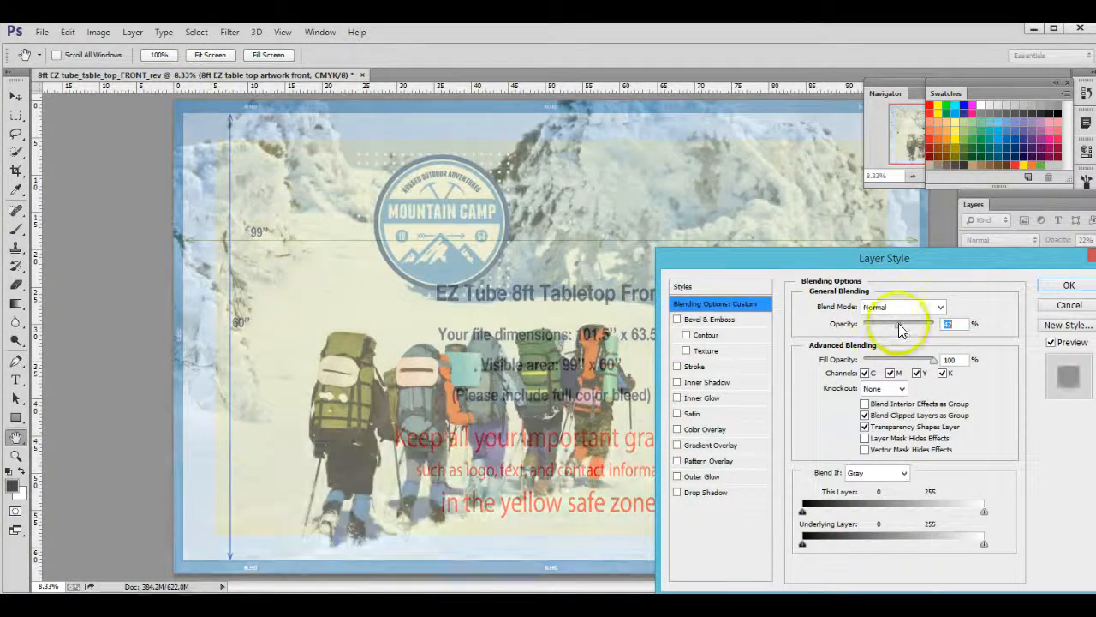
click(1068, 306)
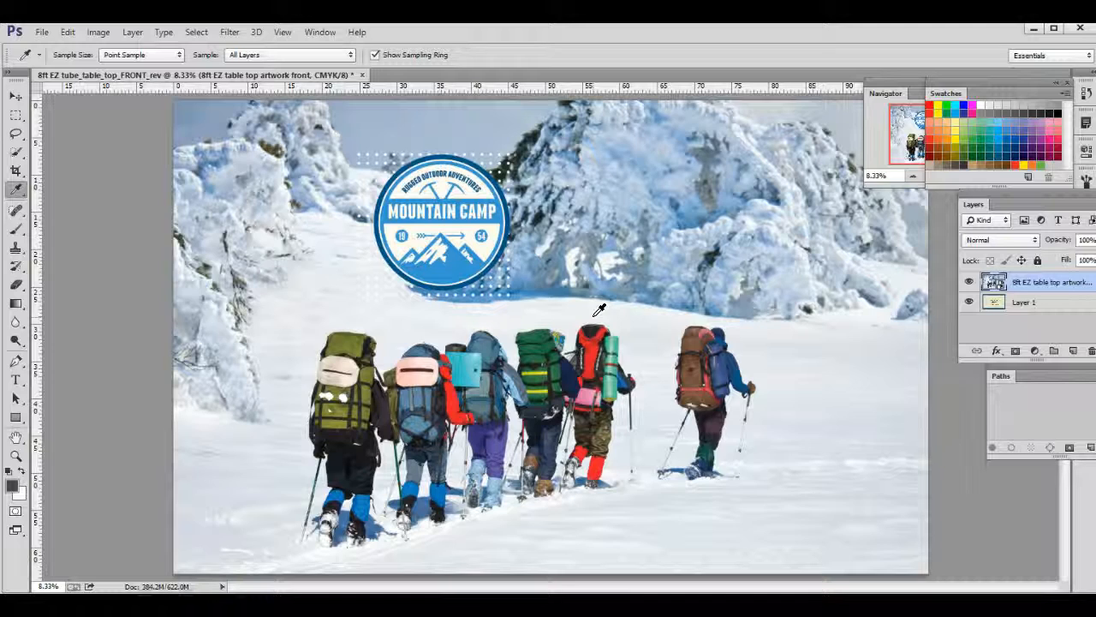
Examine the image quality of the hikers' backpacks at up to 100% zoom, ending on the whole artwork
scroll(600, 309, up, 4)
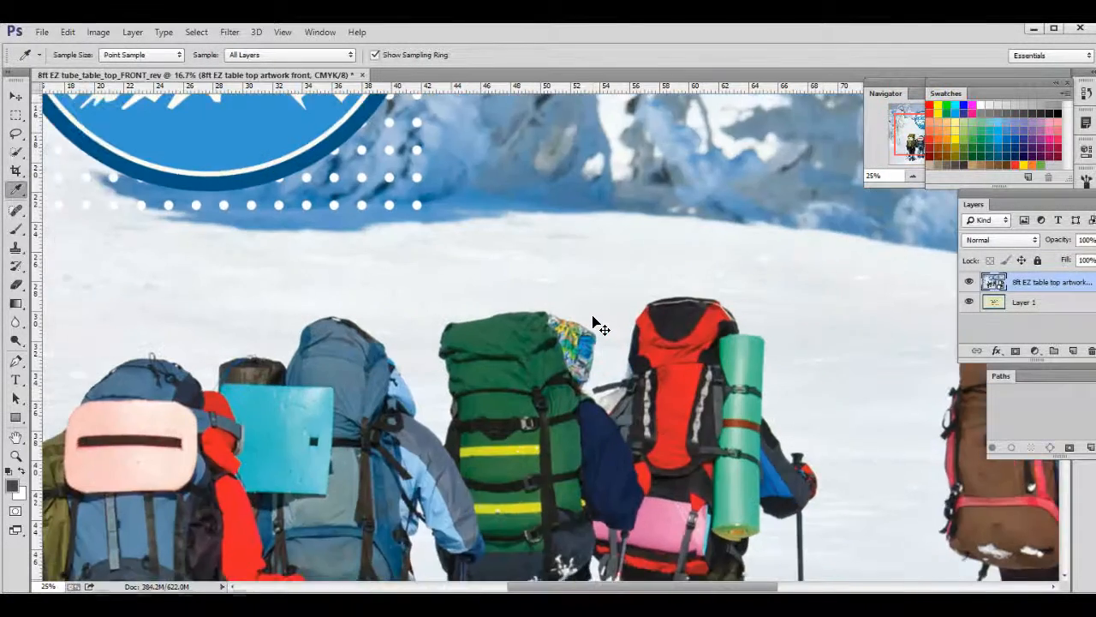
scroll(594, 320, up, 3)
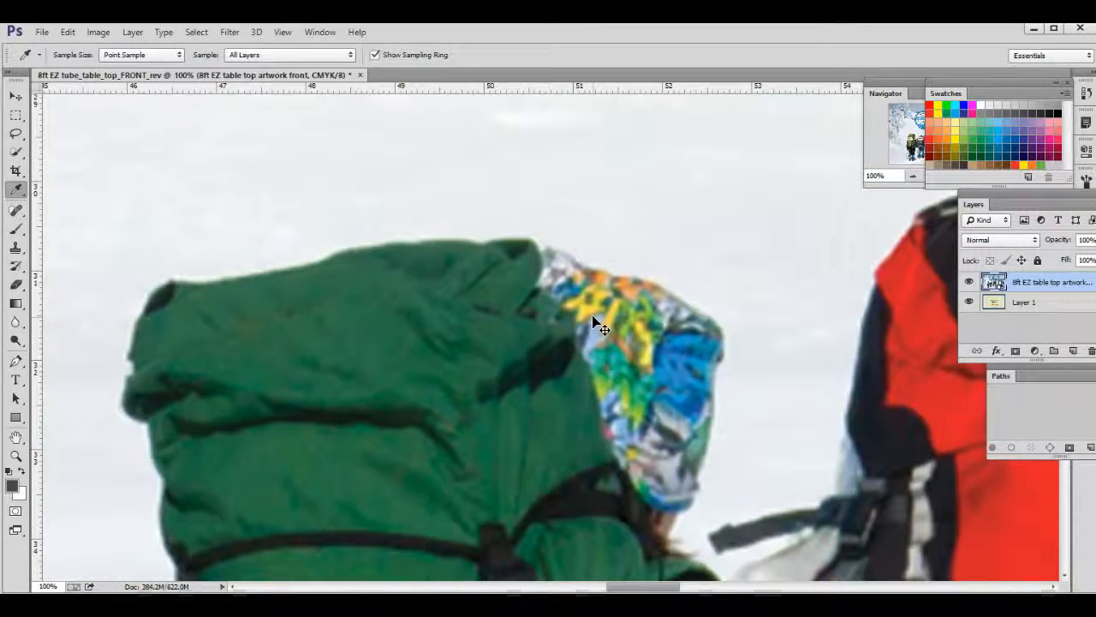
scroll(595, 320, down, 1)
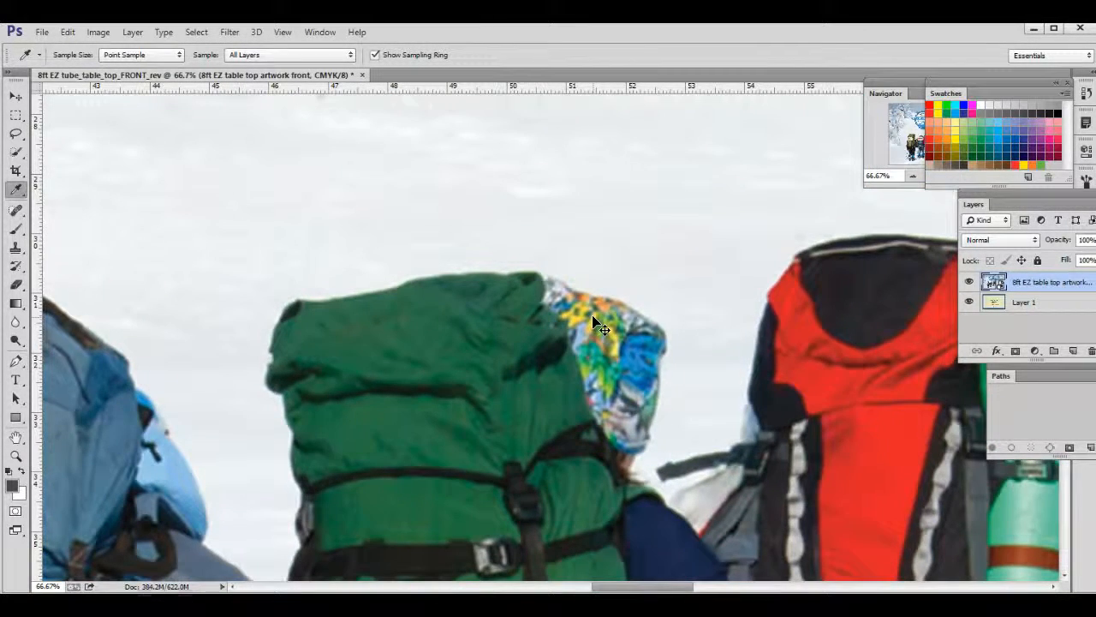
click(482, 246)
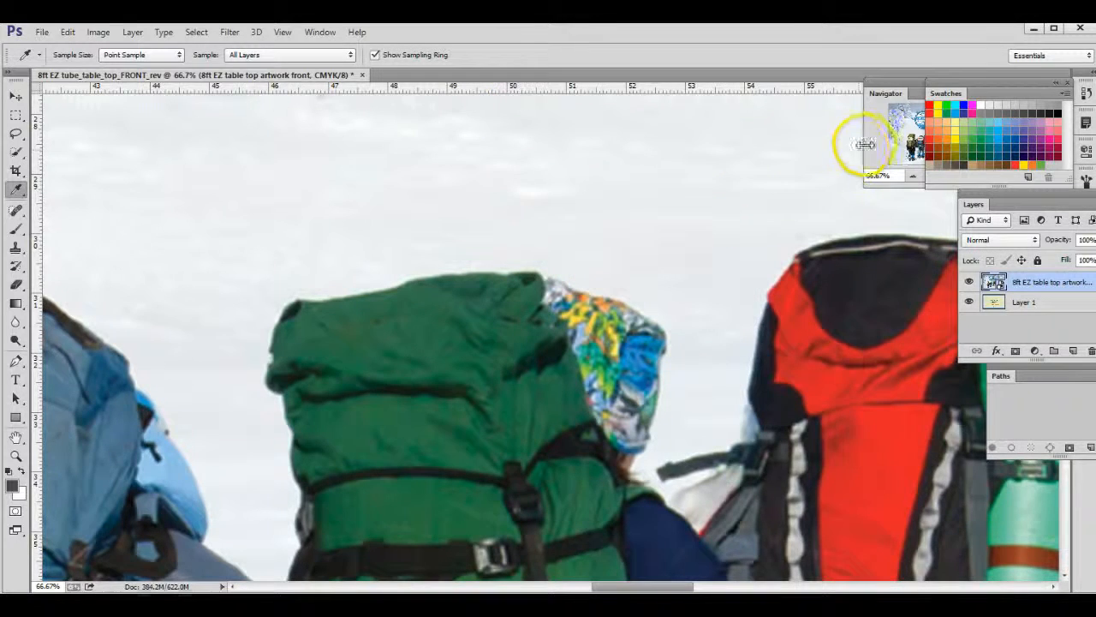
click(913, 82)
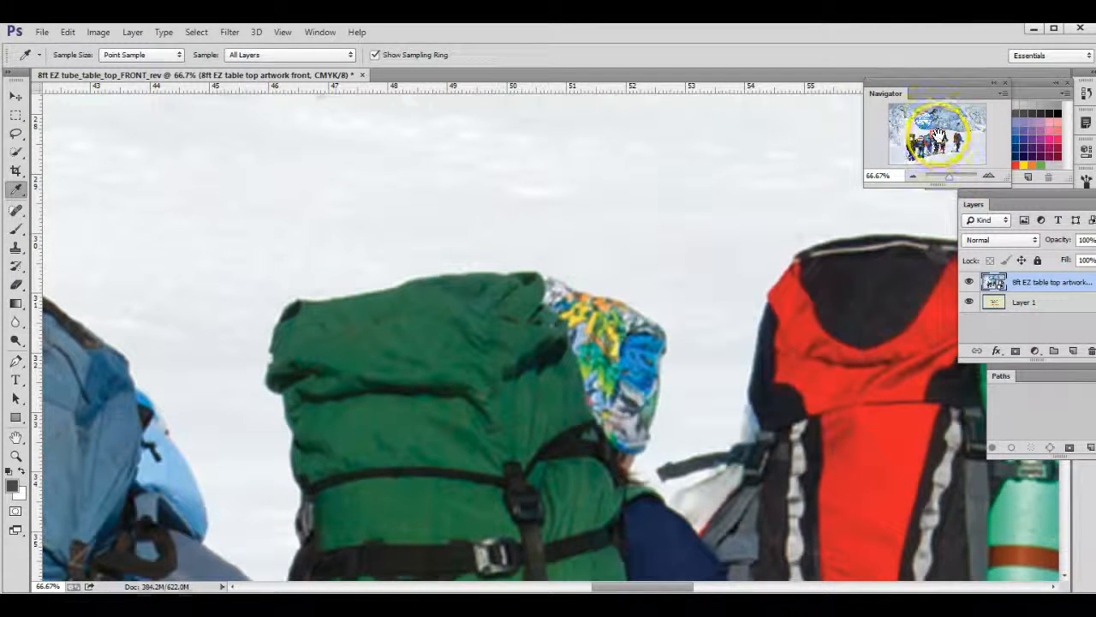
mouse_move(940, 145)
mouse_down()
mouse_move(927, 116)
mouse_move(930, 137)
mouse_up()
drag(930, 137, 892, 165)
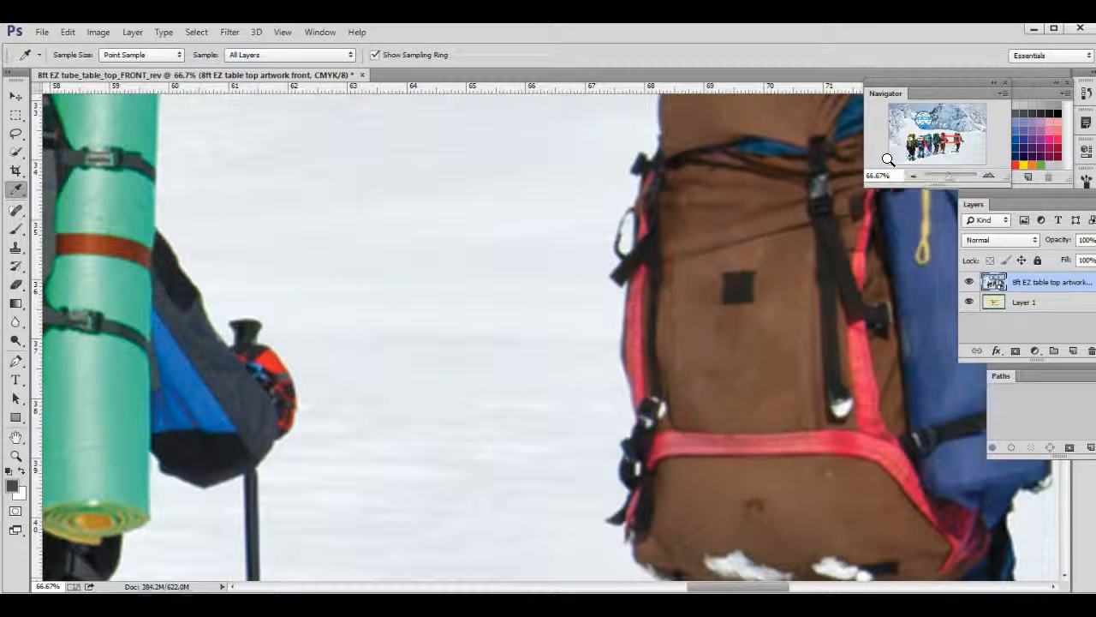
key(ctrl+minus)
key(ctrl+minus)
key(ctrl+minus)
key(ctrl+minus)
key(ctrl+minus)
key(ctrl+minus)
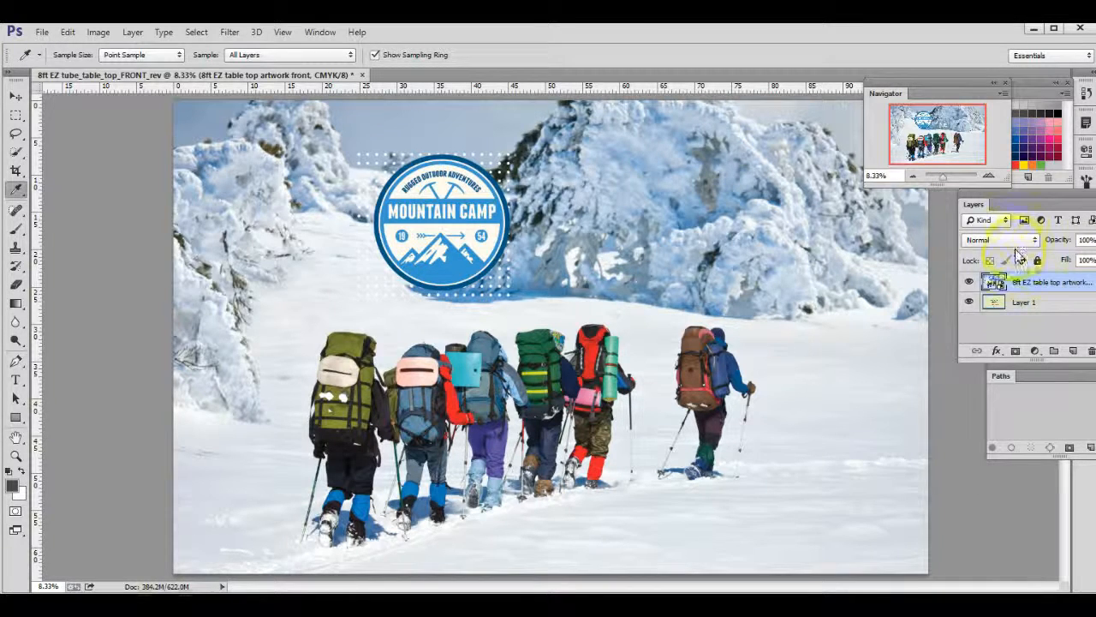
Delete the template layer, Layer 1, from beneath the artwork
click(1029, 307)
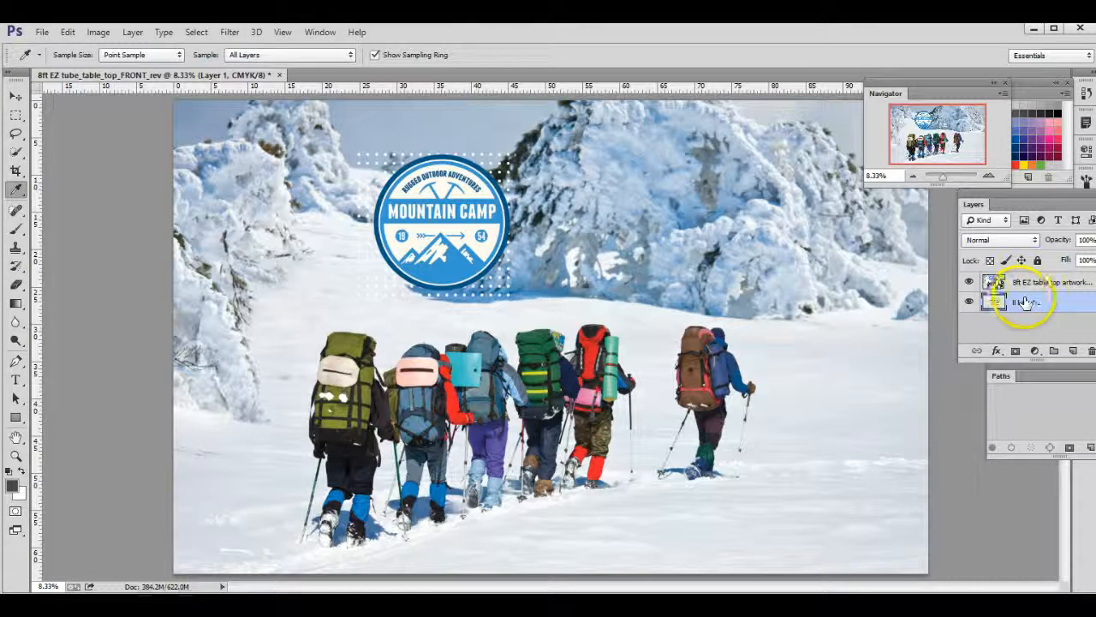
click(970, 302)
click(969, 301)
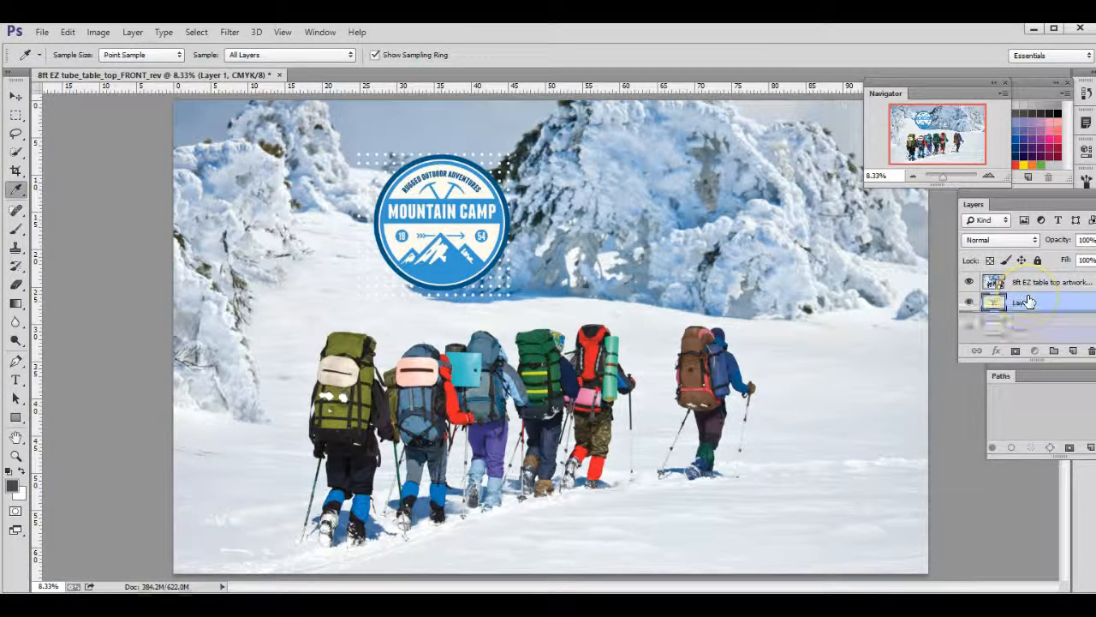
drag(1027, 301, 1090, 350)
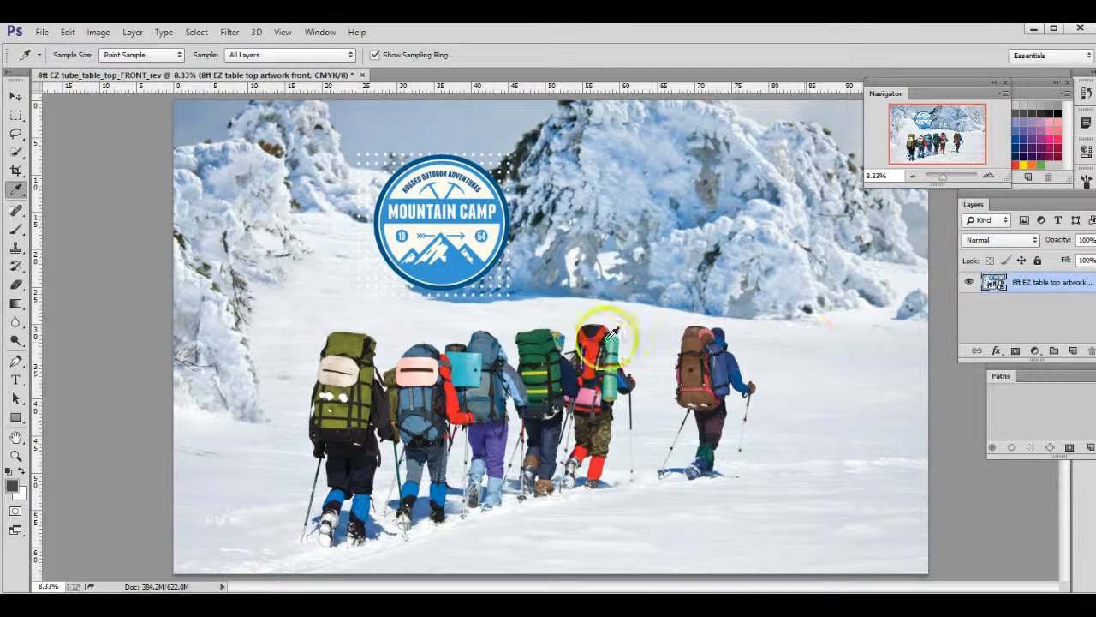
Flatten the image into a single background layer
click(502, 315)
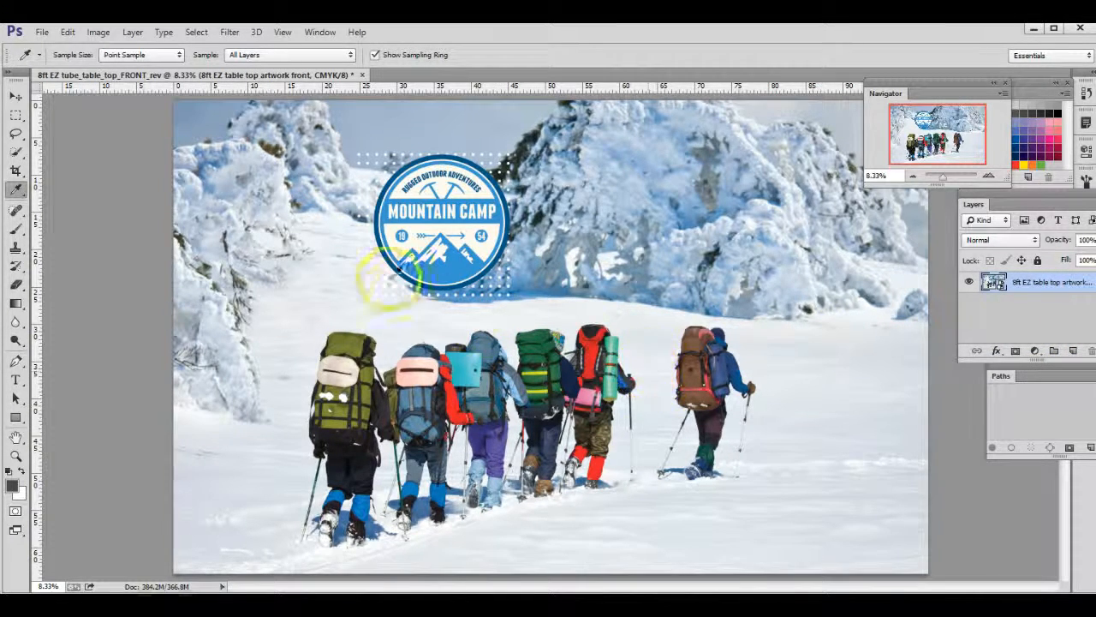
click(134, 32)
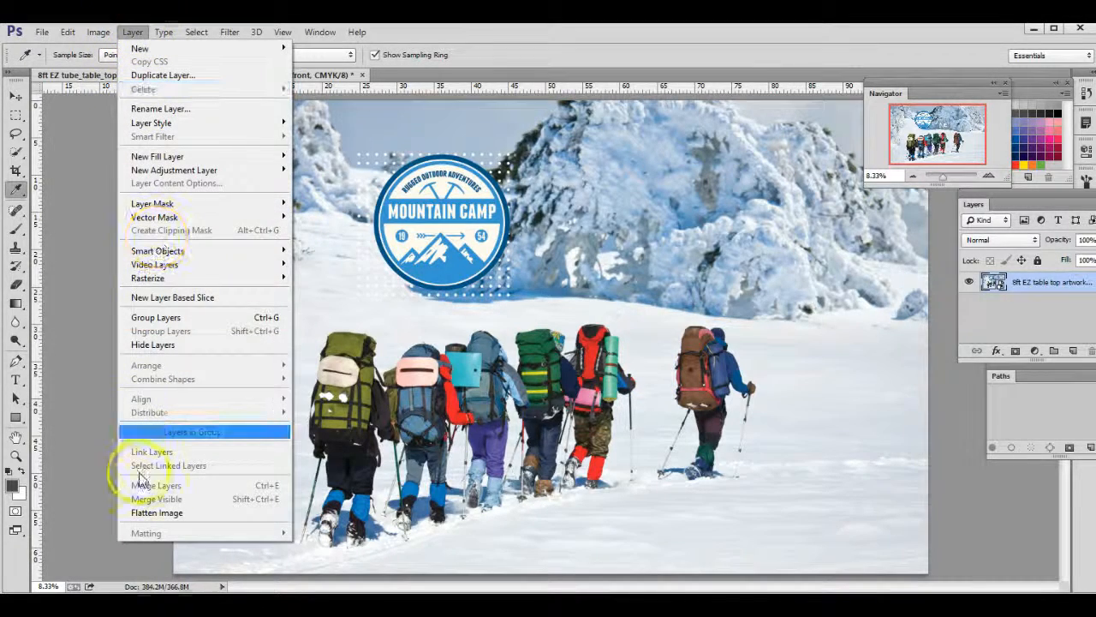
click(154, 511)
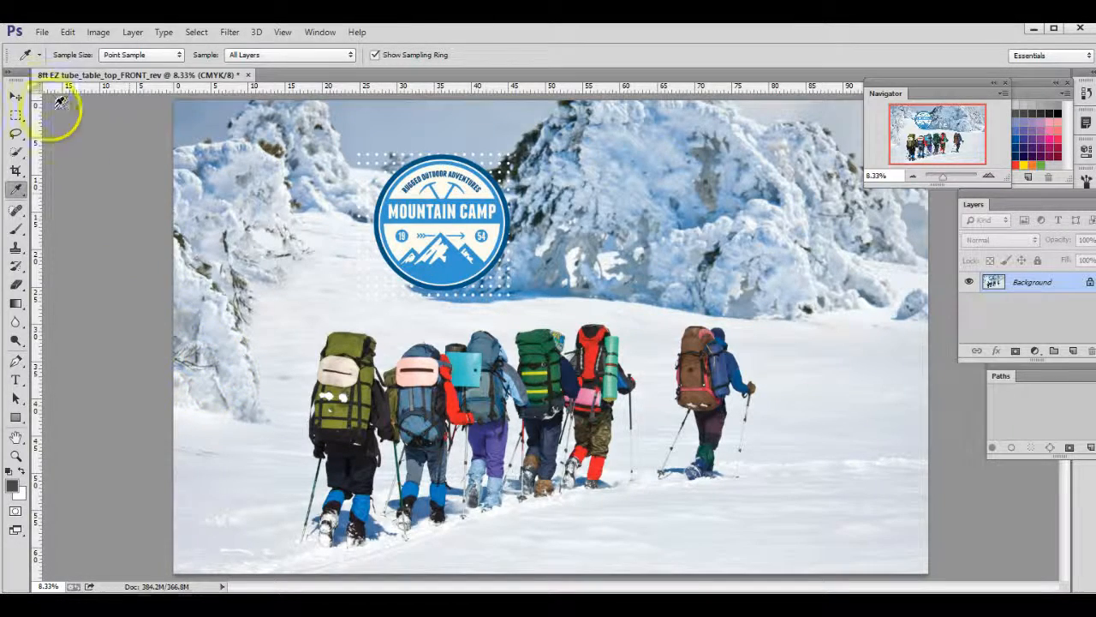
click(41, 32)
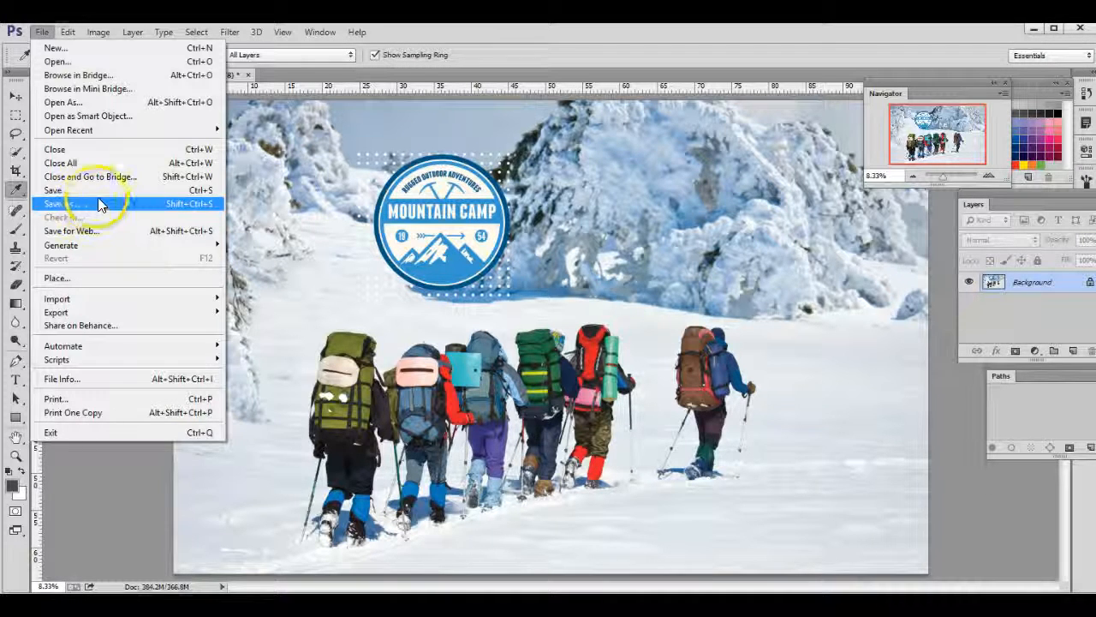
click(132, 497)
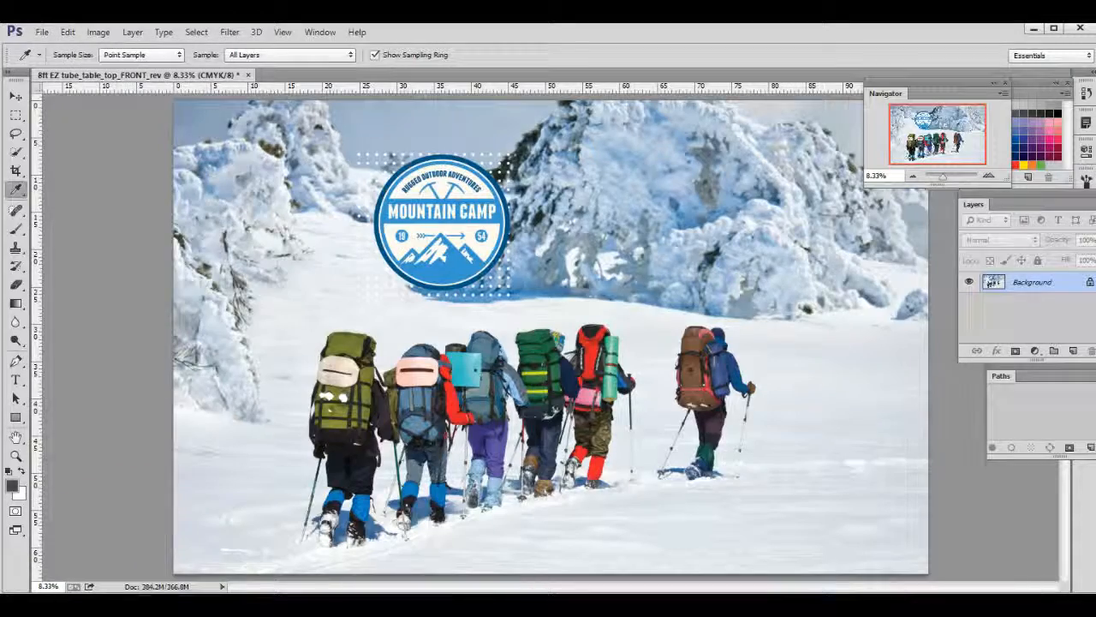